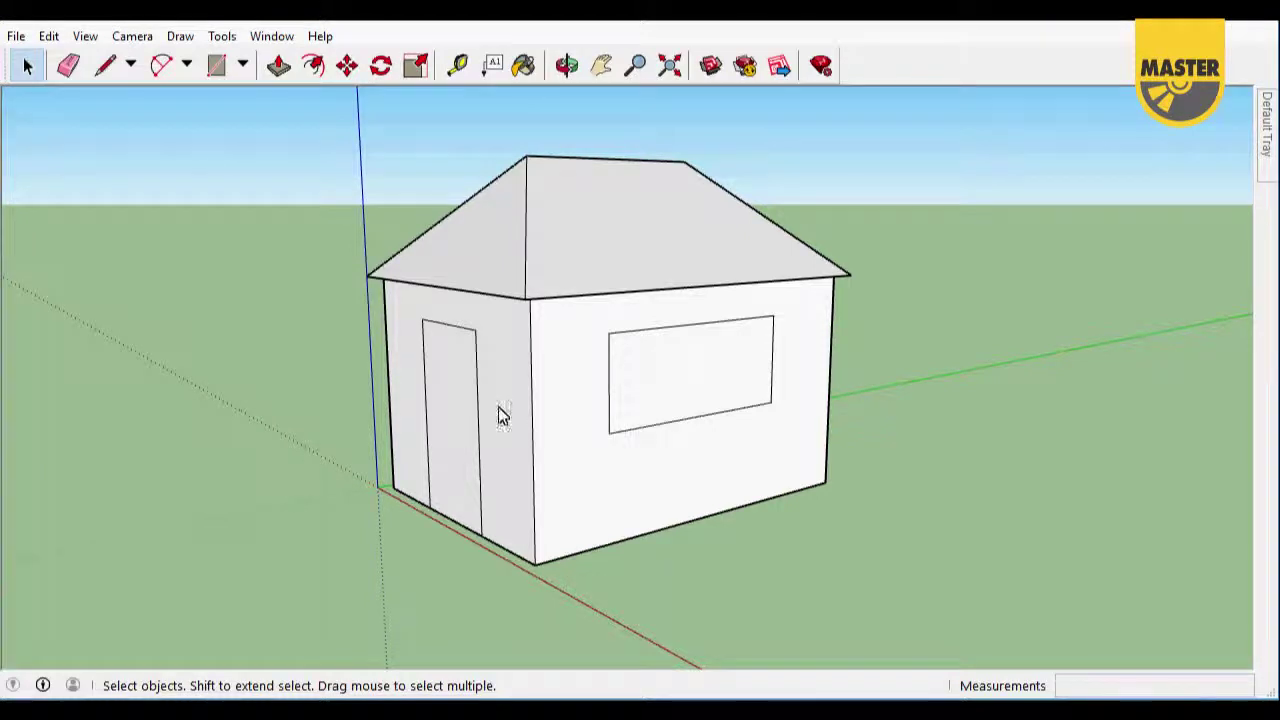
Draw a vertical line from the window's top midpoint down to its bottom midpoint
scroll(715, 363, "up", 1)
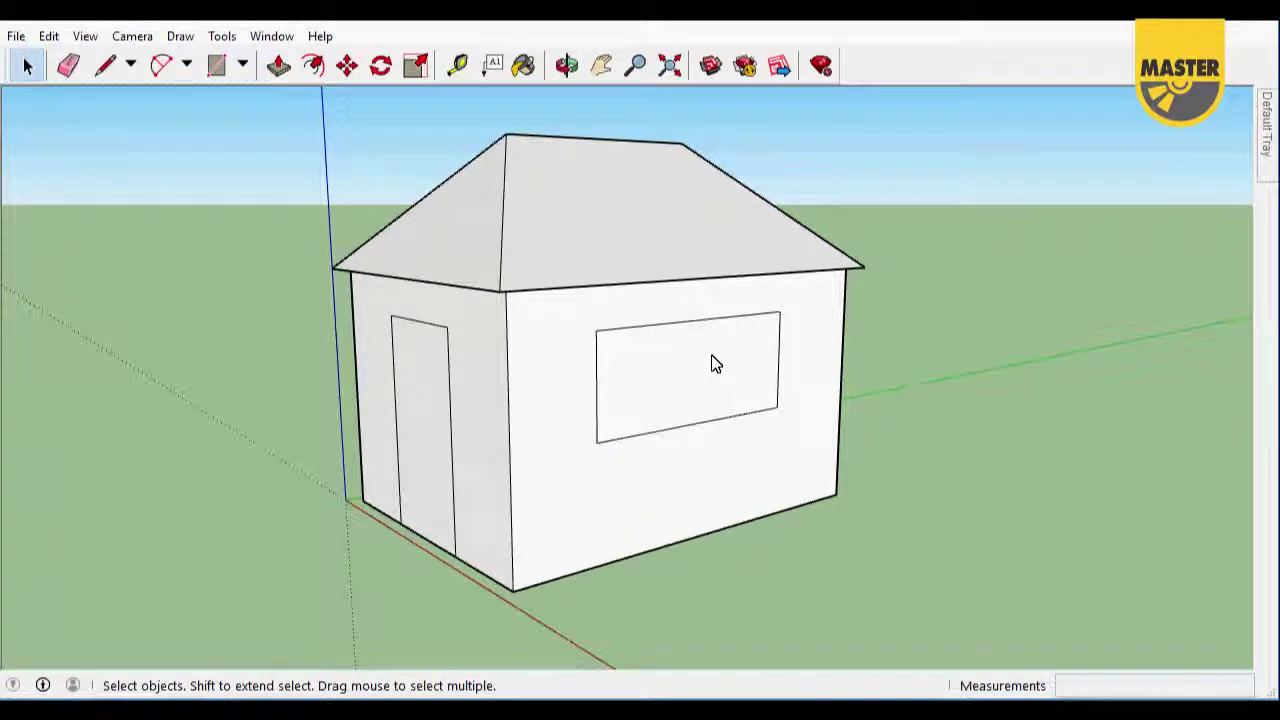
scroll(715, 363, "up", 1)
scroll(715, 363, "up", 2)
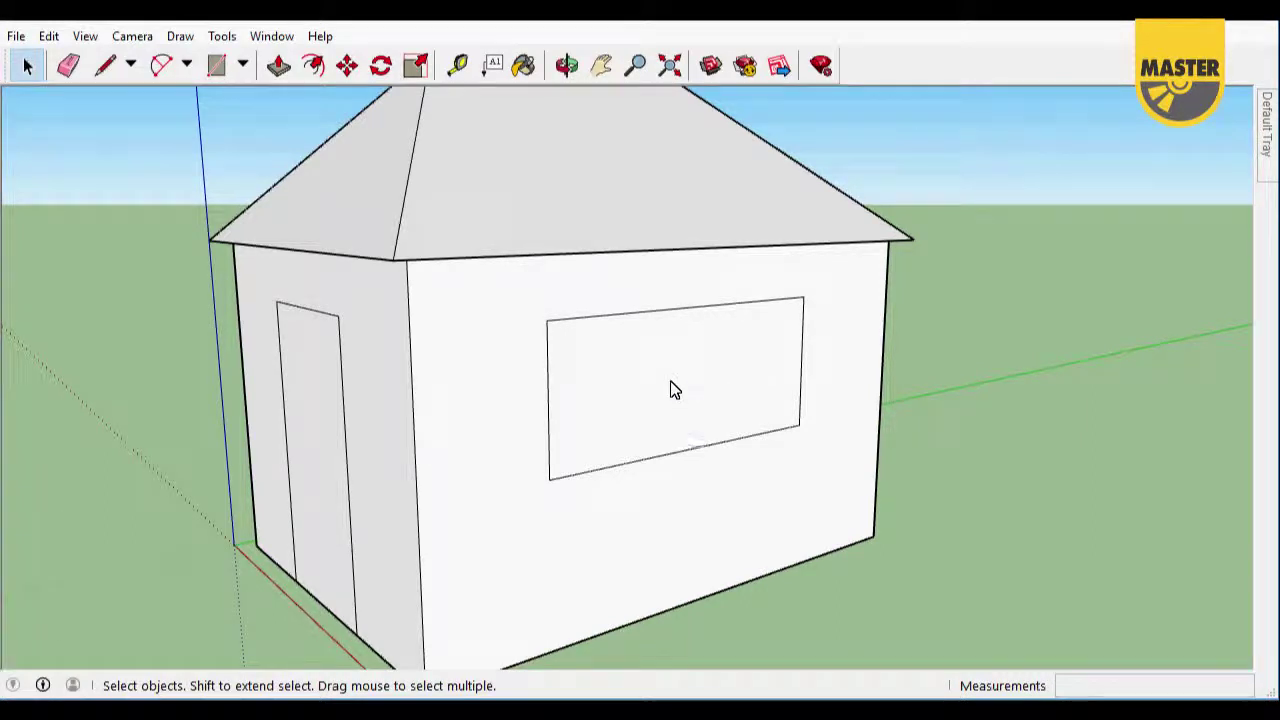
left_click(105, 65)
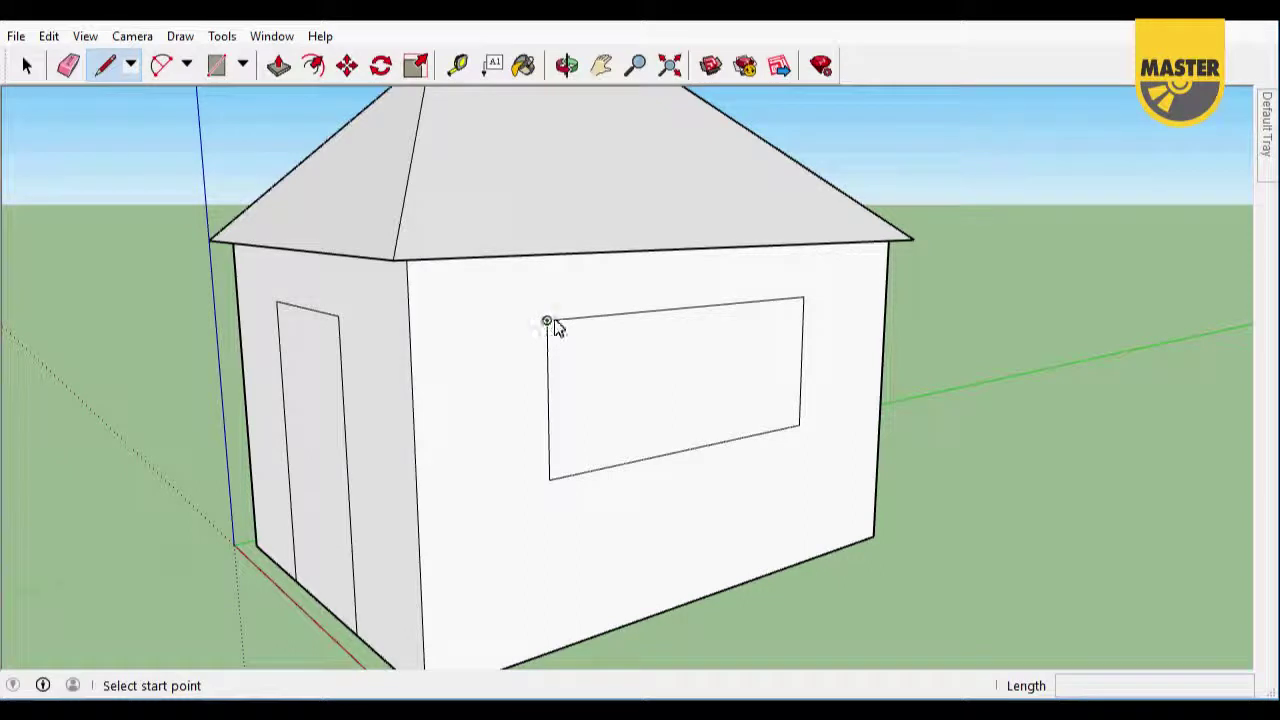
left_click(690, 309)
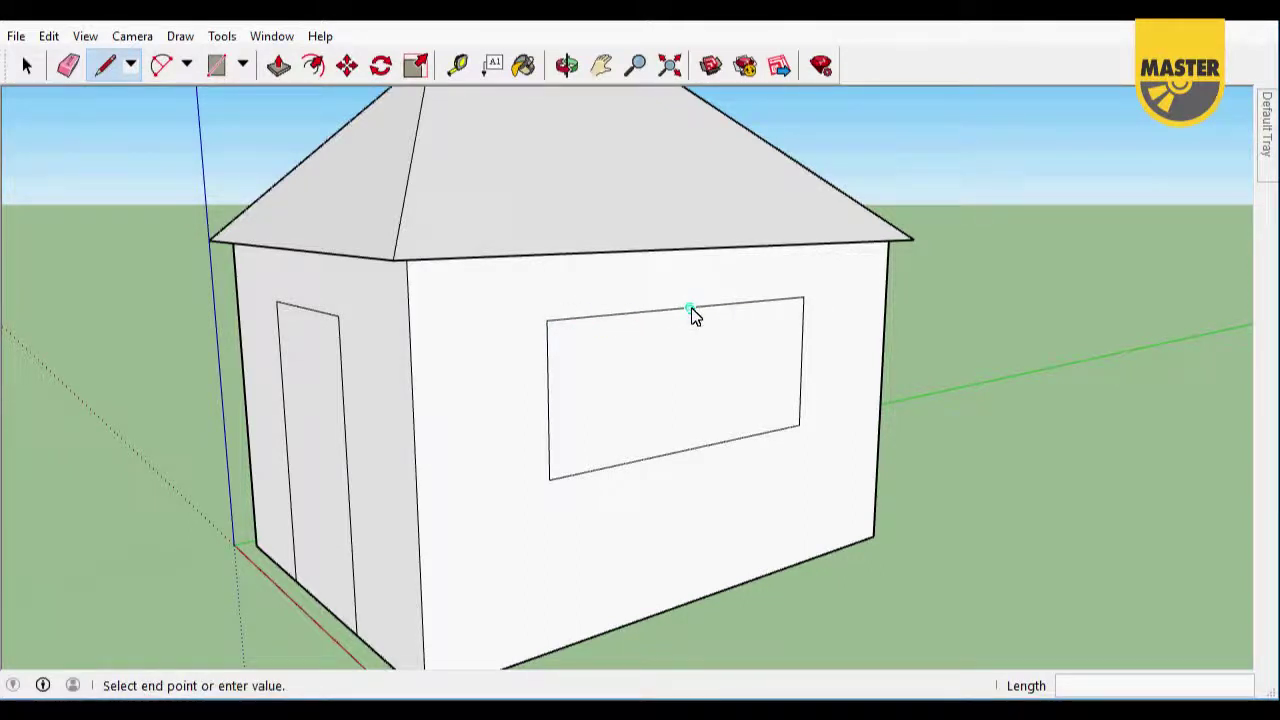
left_click(688, 451)
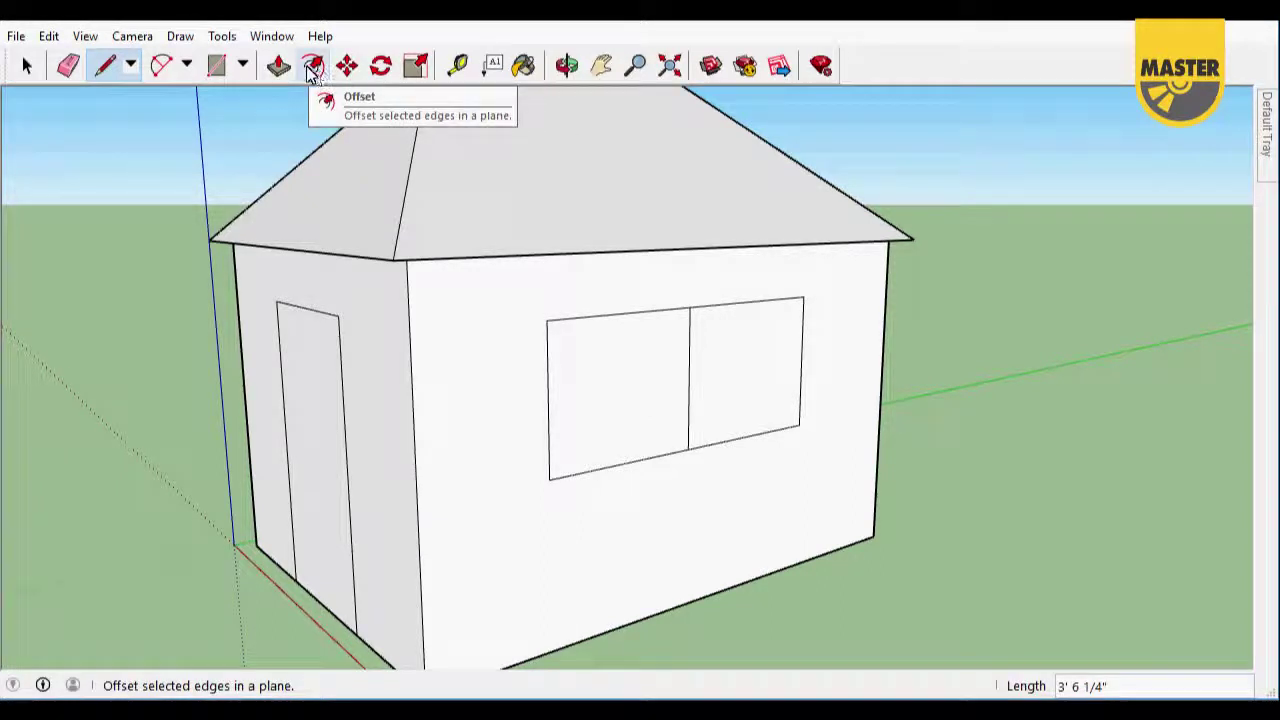
Choose the Offset tool from the Tools menu
left_click(226, 40)
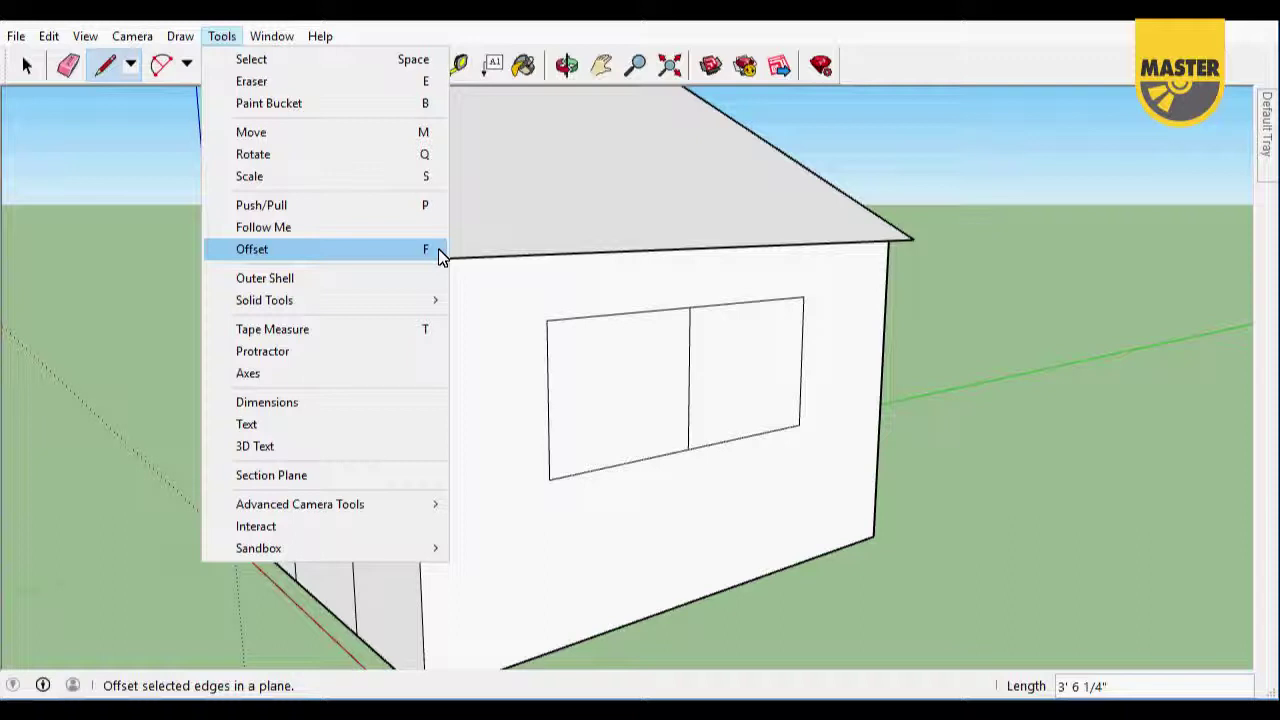
left_click(440, 253)
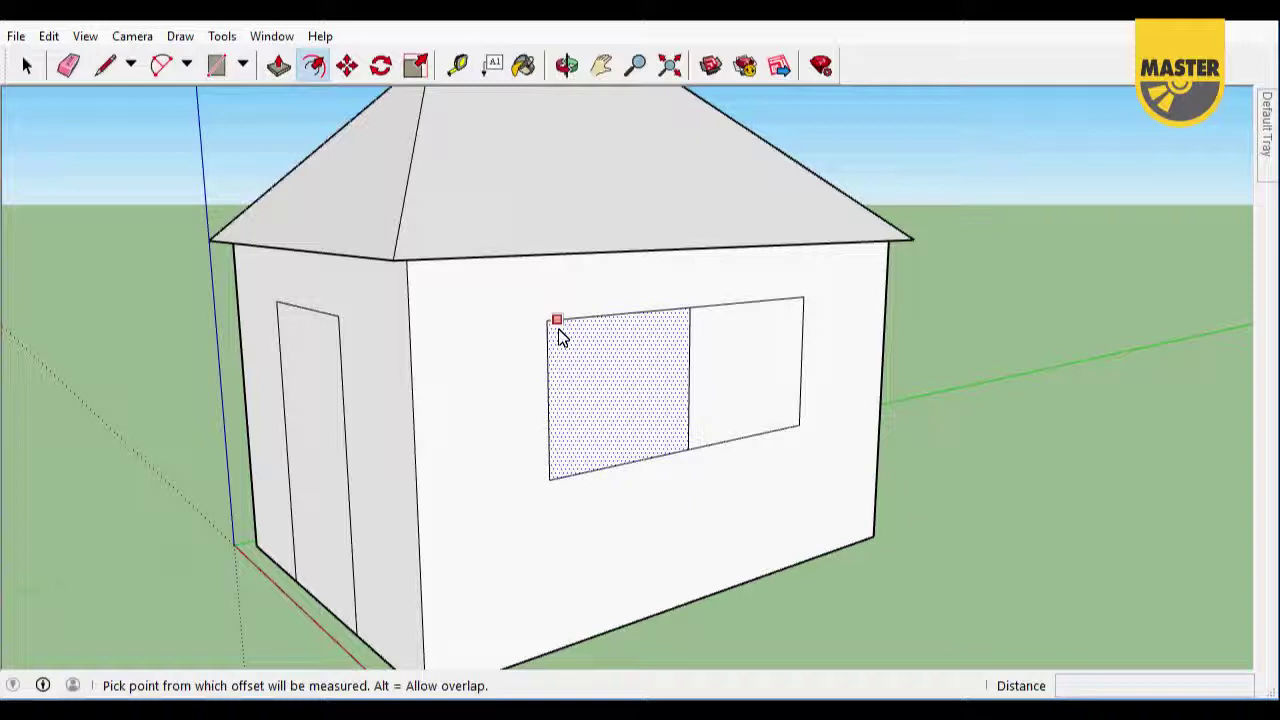
Offset the left pane's edges 4 inches inward, then repeat the same offset on the right pane
left_click(560, 337)
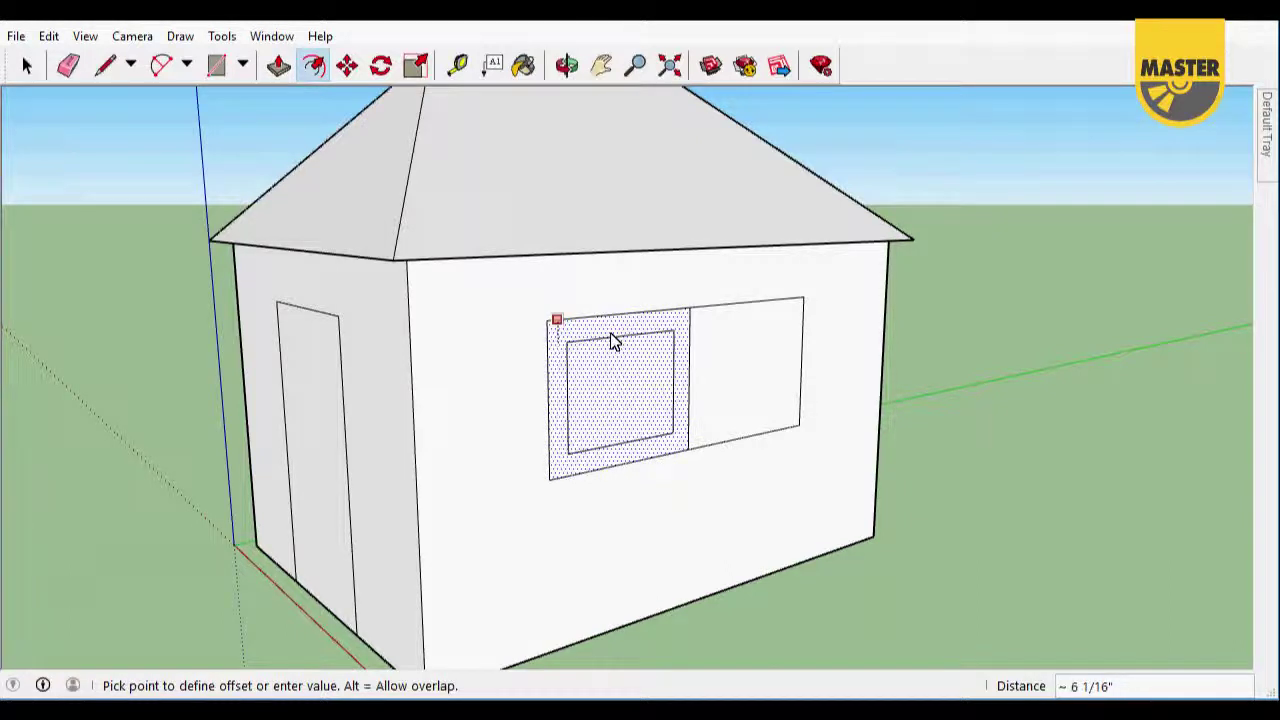
type("4")
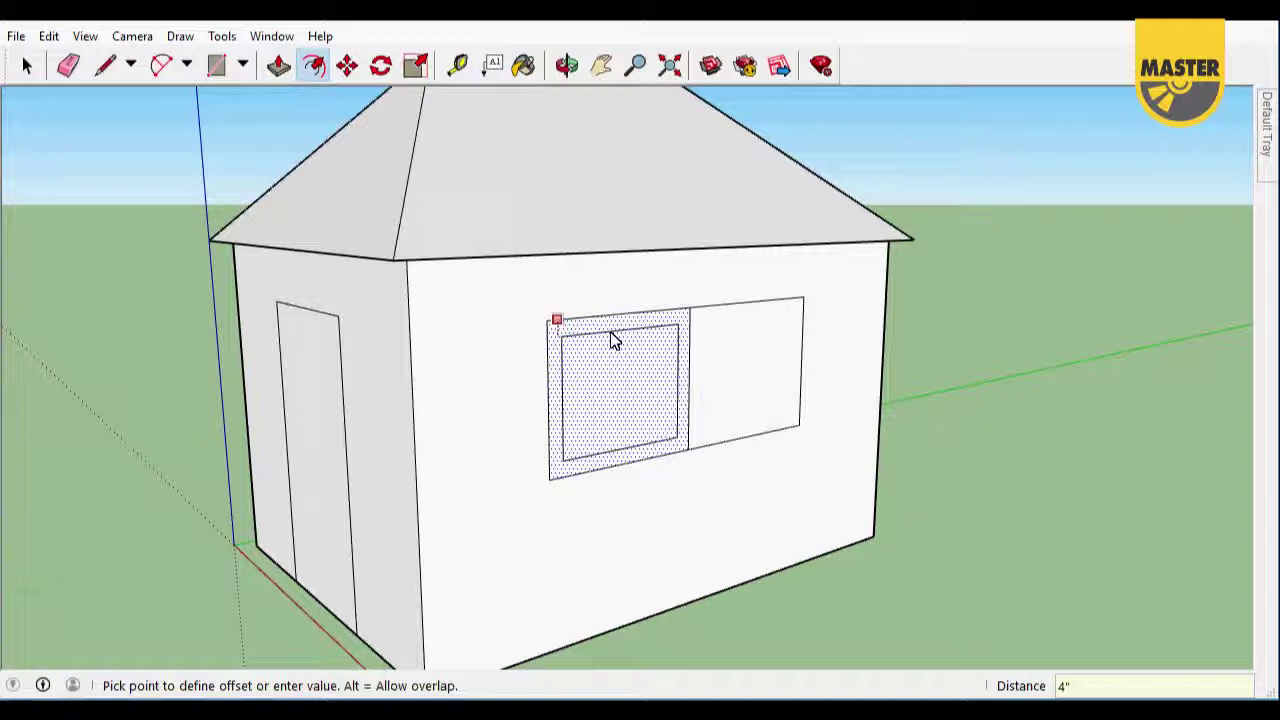
key("Return")
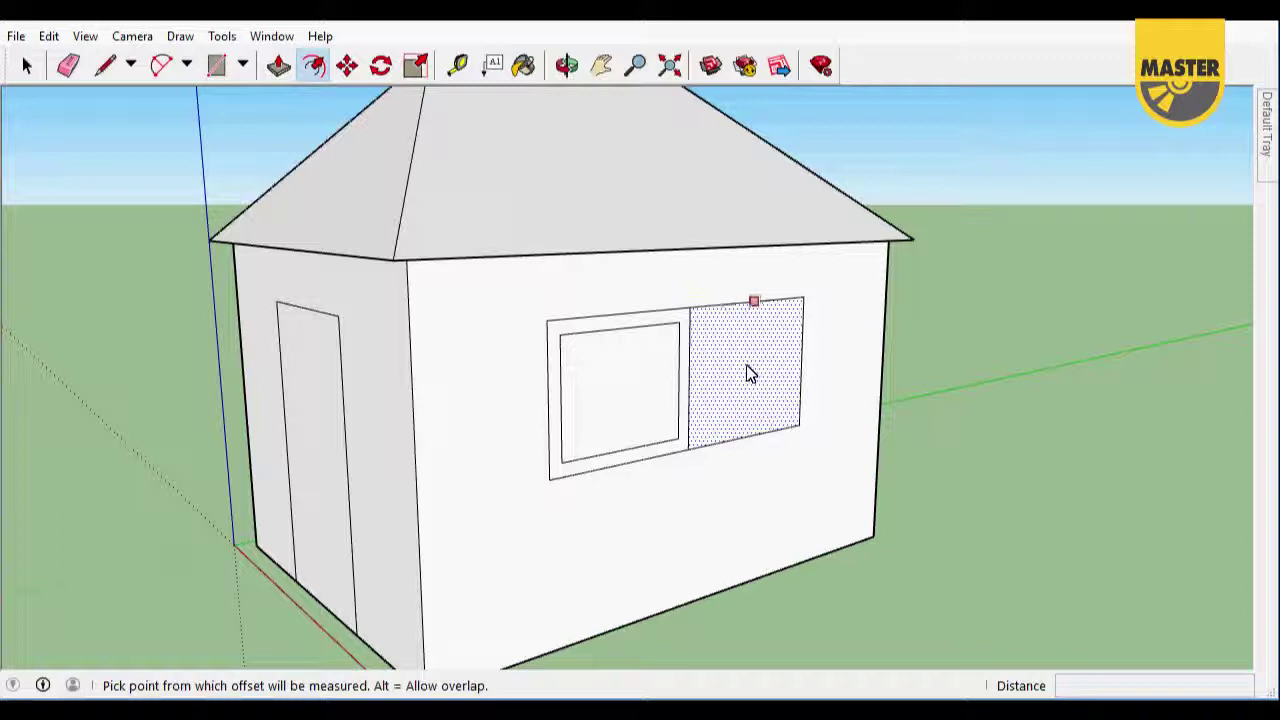
double_click(751, 374)
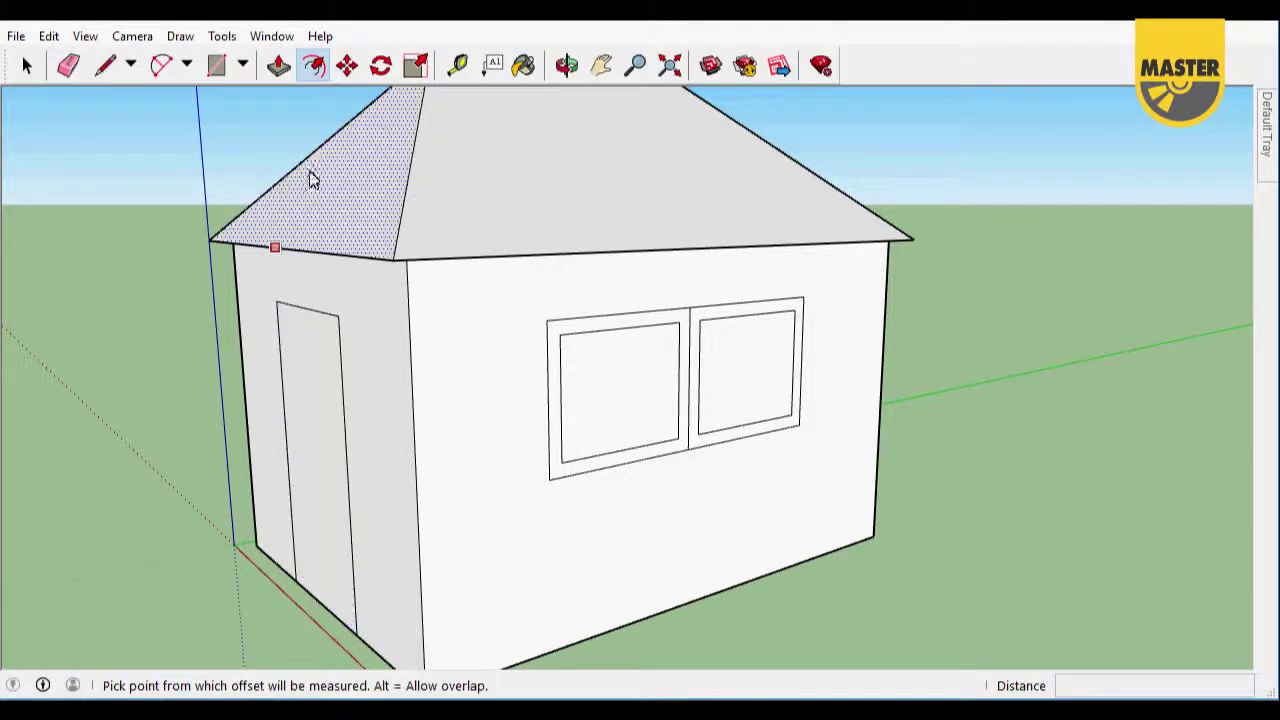
Offset the door outline 4 inches outward and view the door from a low frontal angle
left_click(313, 65)
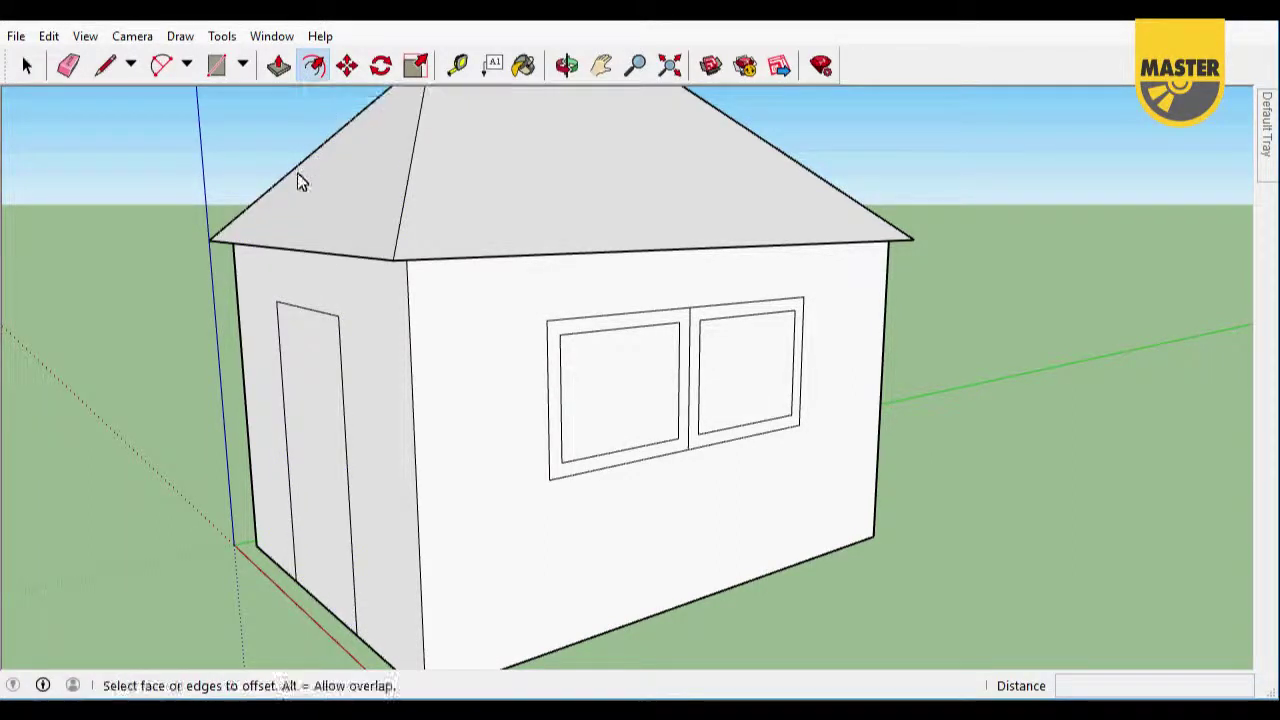
left_click(313, 376)
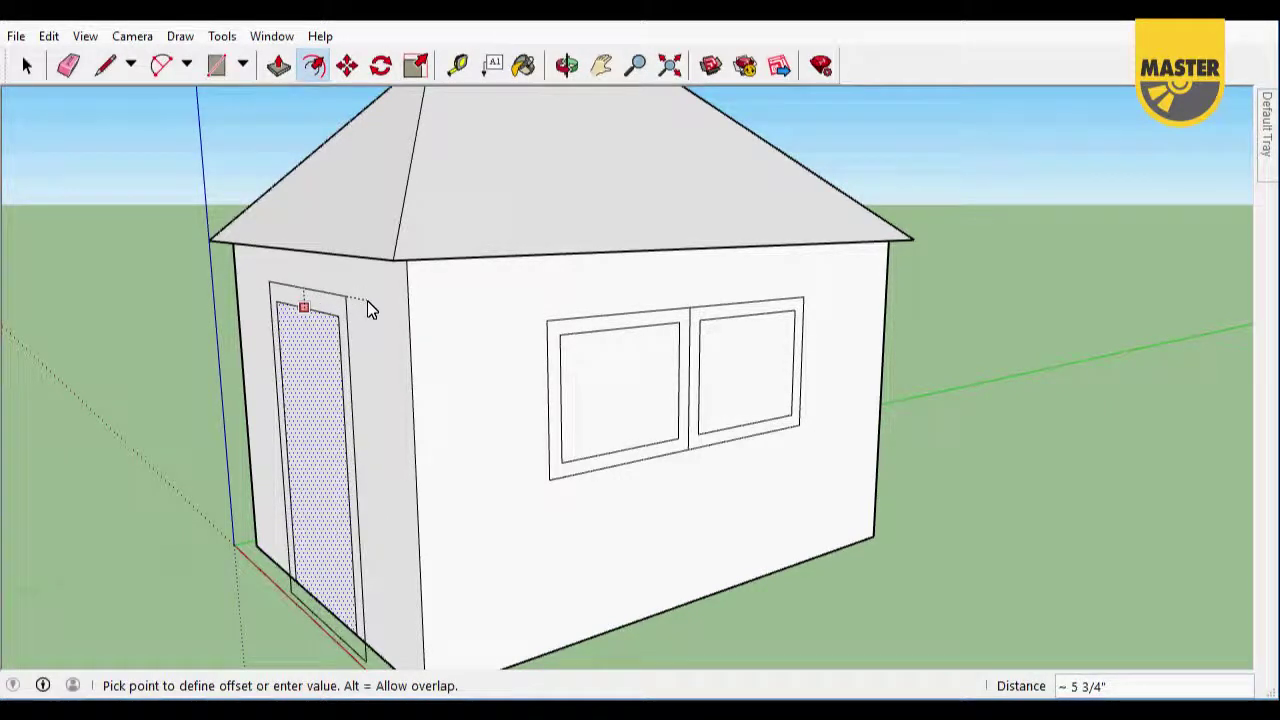
type("4")
key("Return")
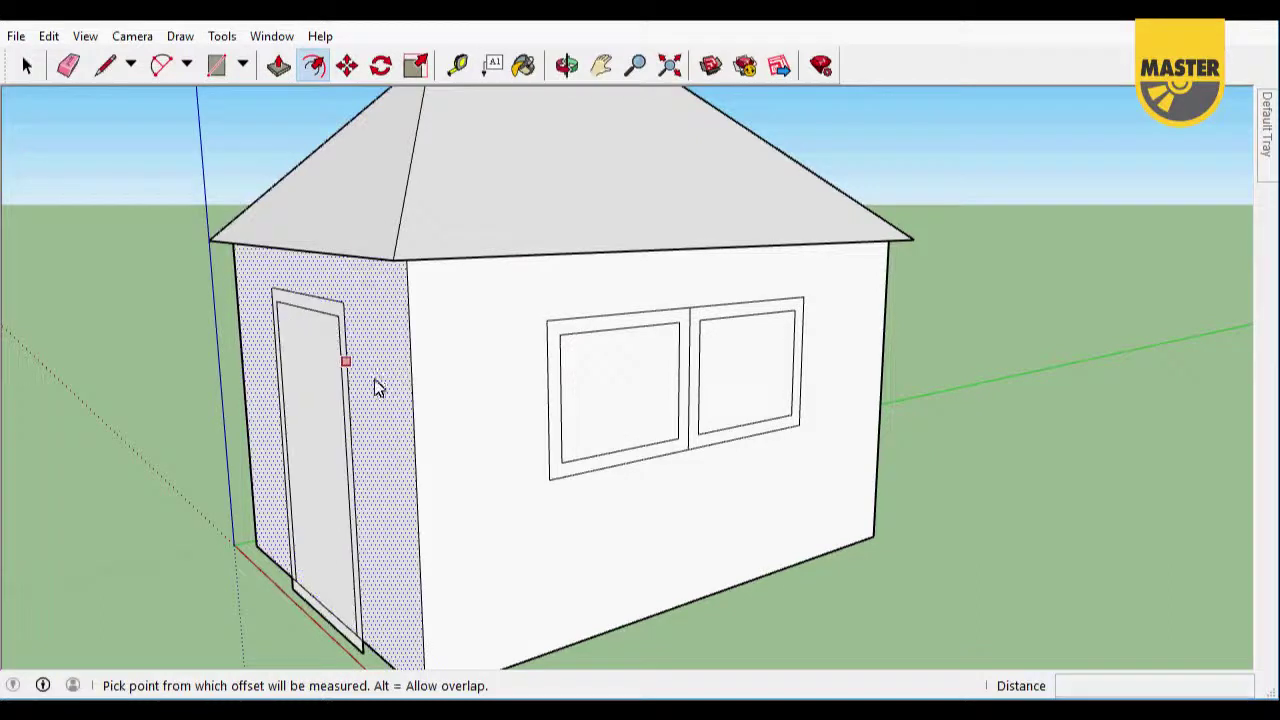
mouse_move(534, 360)
middle_mouse_down()
mouse_move(620, 358)
mouse_move(692, 288)
middle_mouse_up()
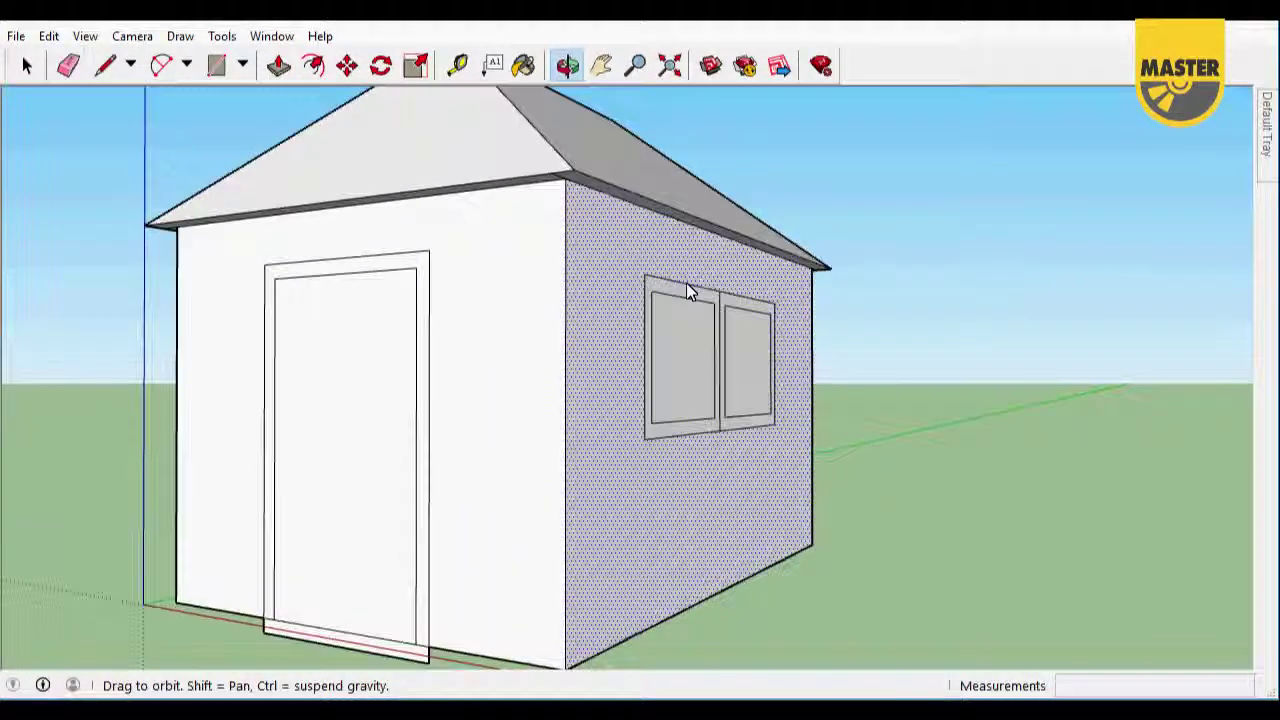
left_click(345, 300)
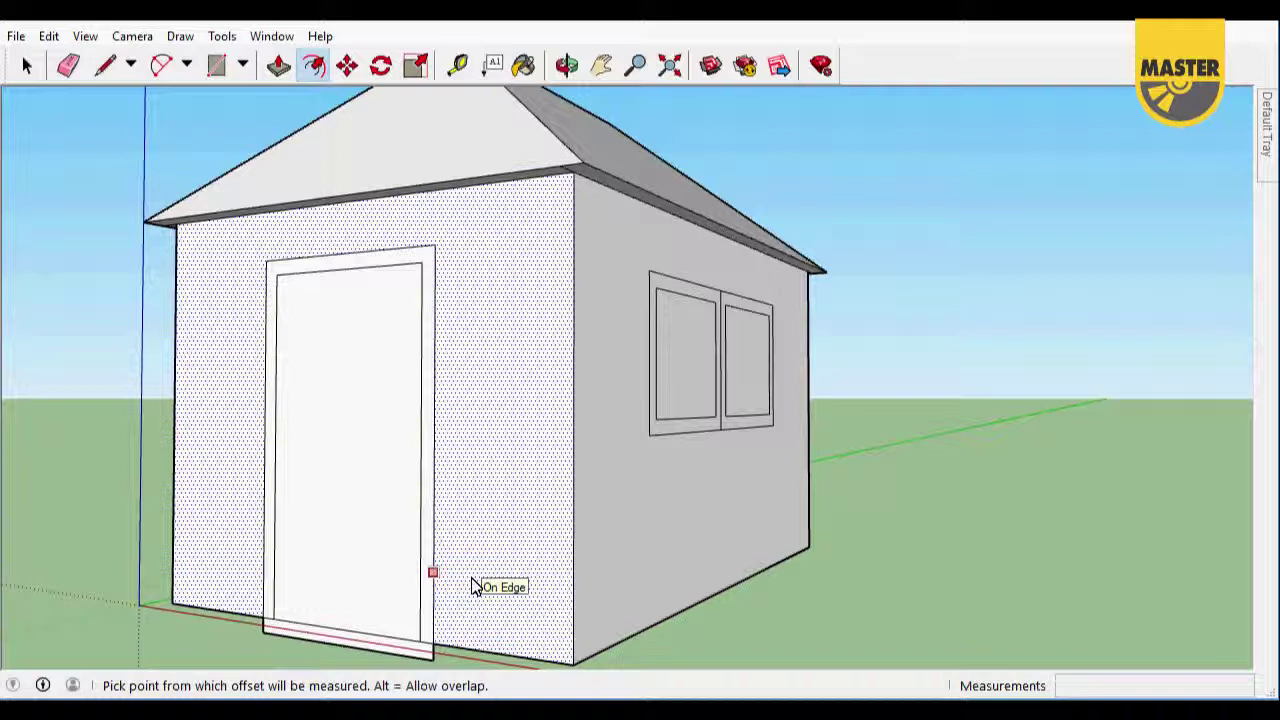
middle_click_drag(474, 580, 432, 575)
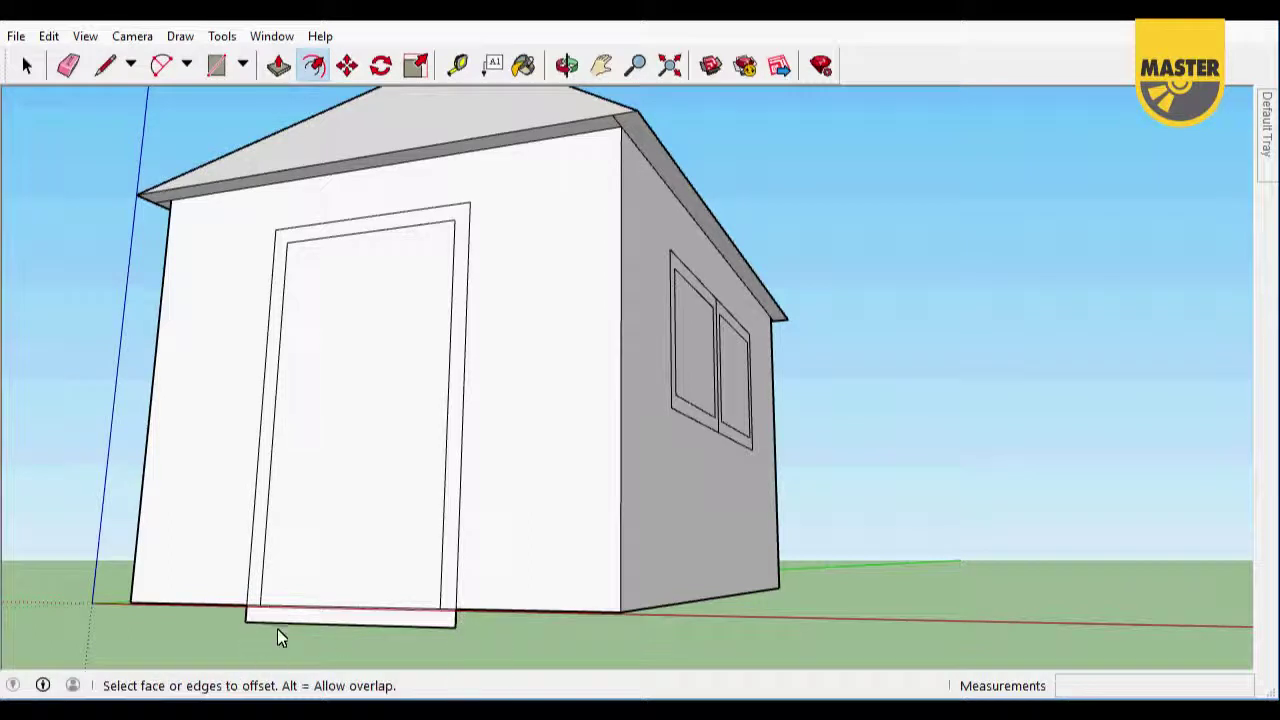
Erase the door frame strip that extends below the wall's base
left_click(73, 71)
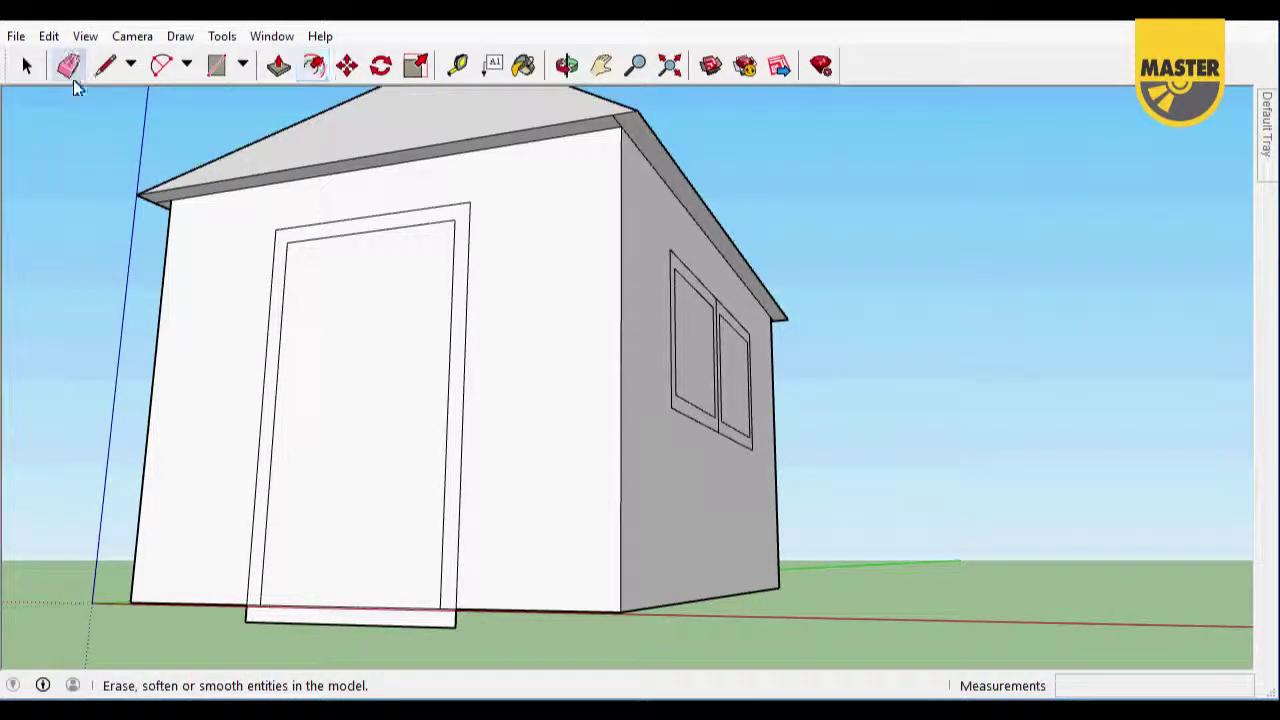
left_click(440, 628)
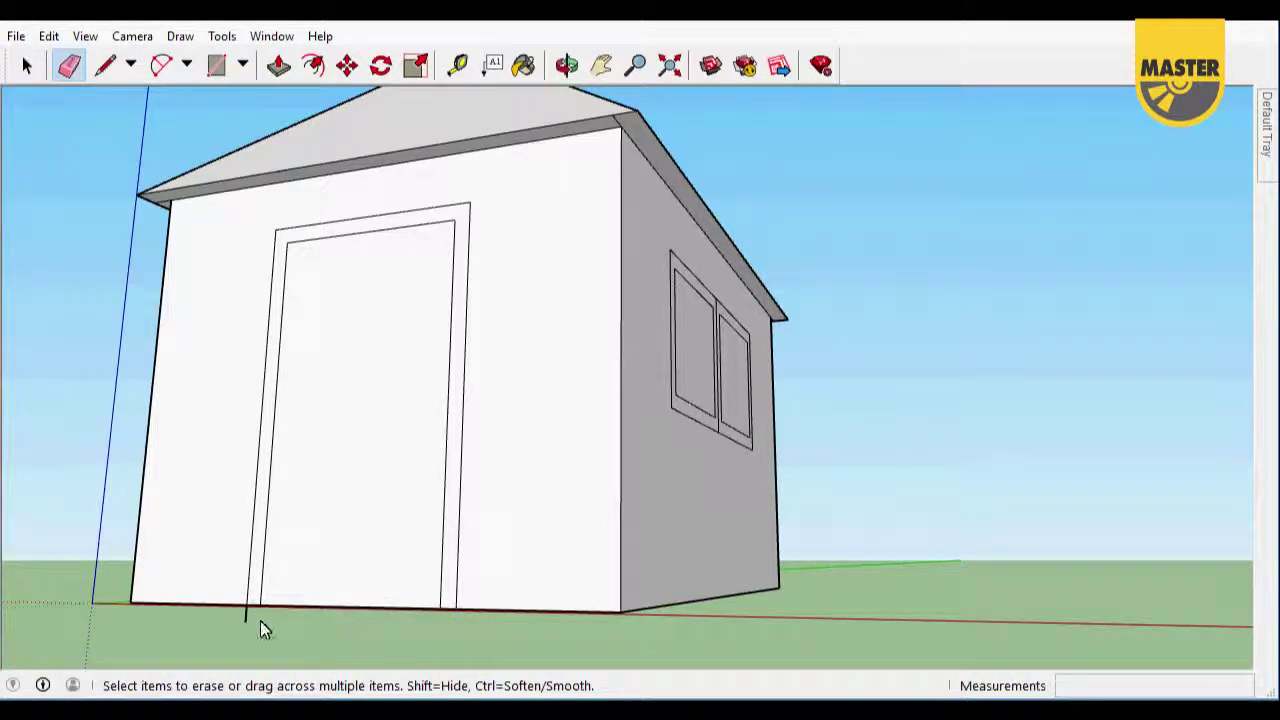
mouse_move(688, 523)
middle_mouse_down()
mouse_move(621, 563)
mouse_move(607, 556)
middle_mouse_up()
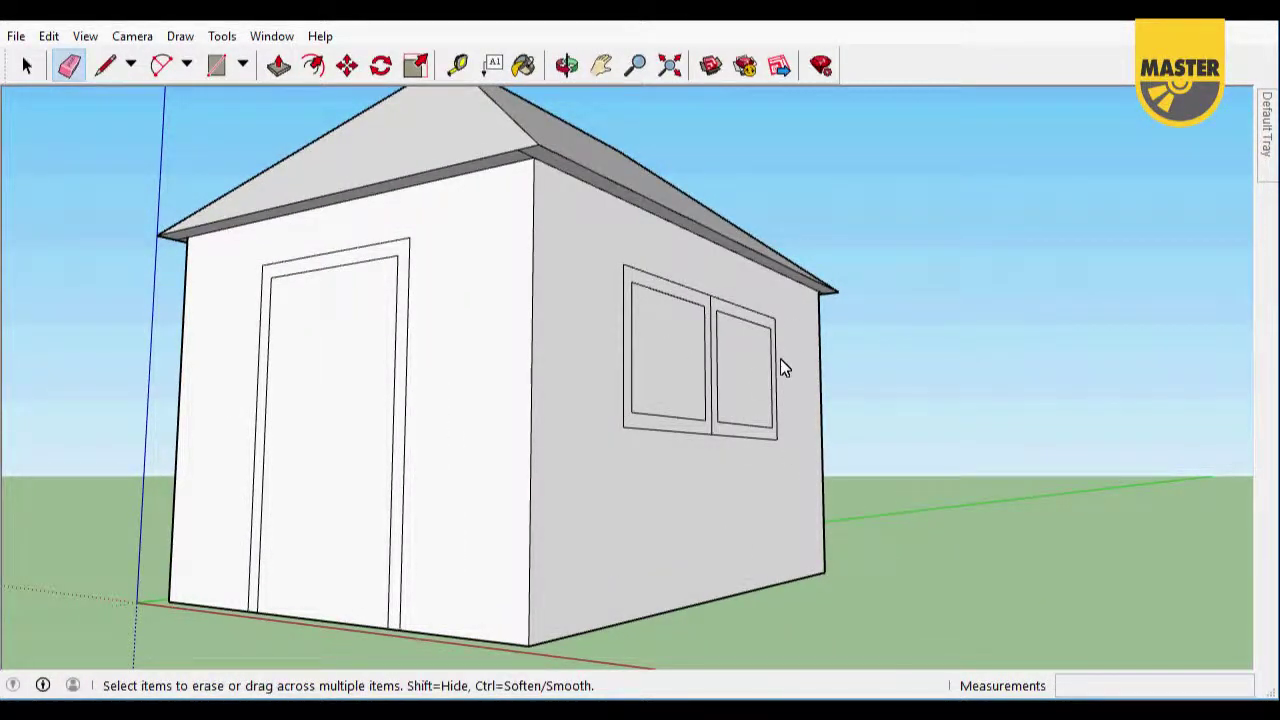
left_click(27, 65)
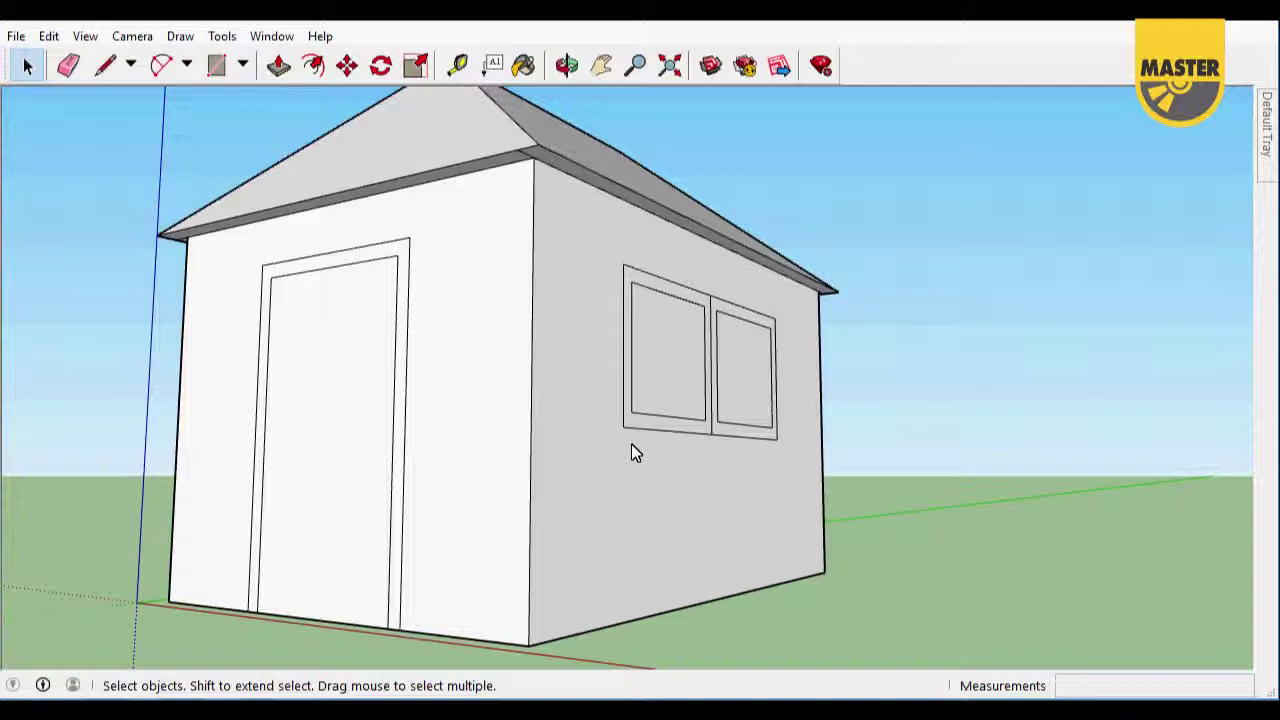
Push/Pull the left window frame out 1 inch, then repeat on the right window frame and door frame
left_click(279, 68)
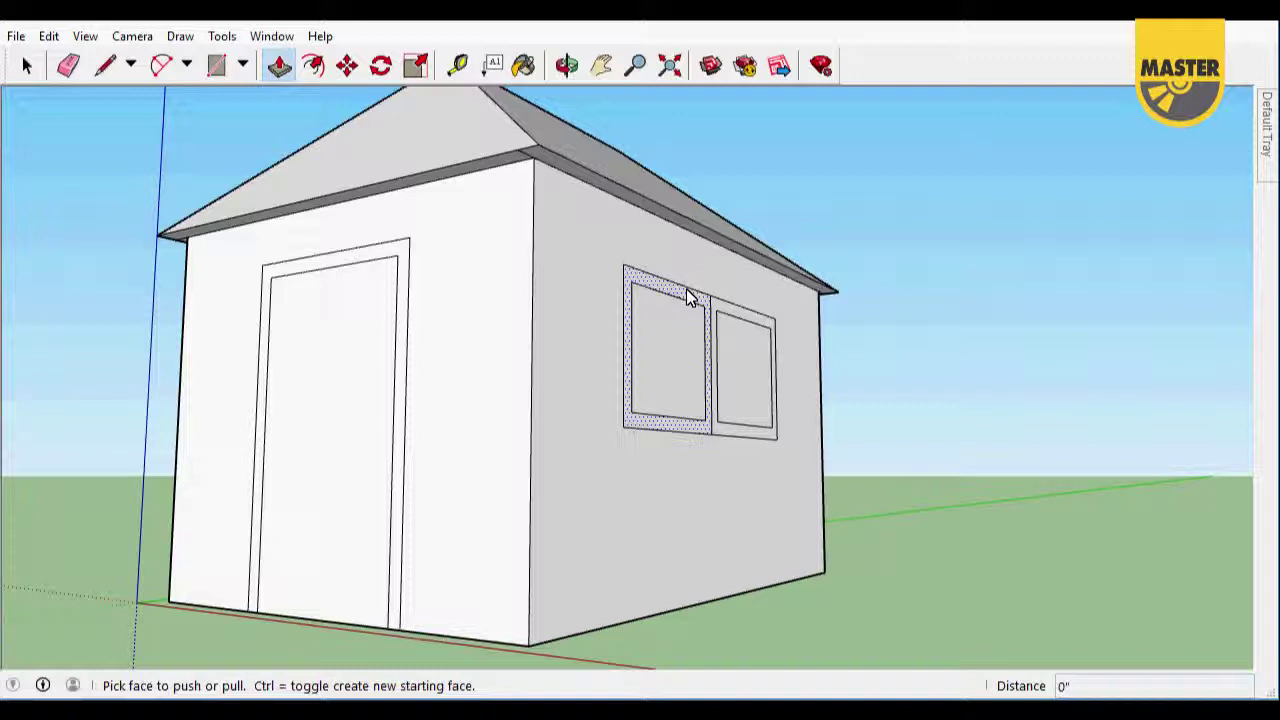
left_click(687, 292)
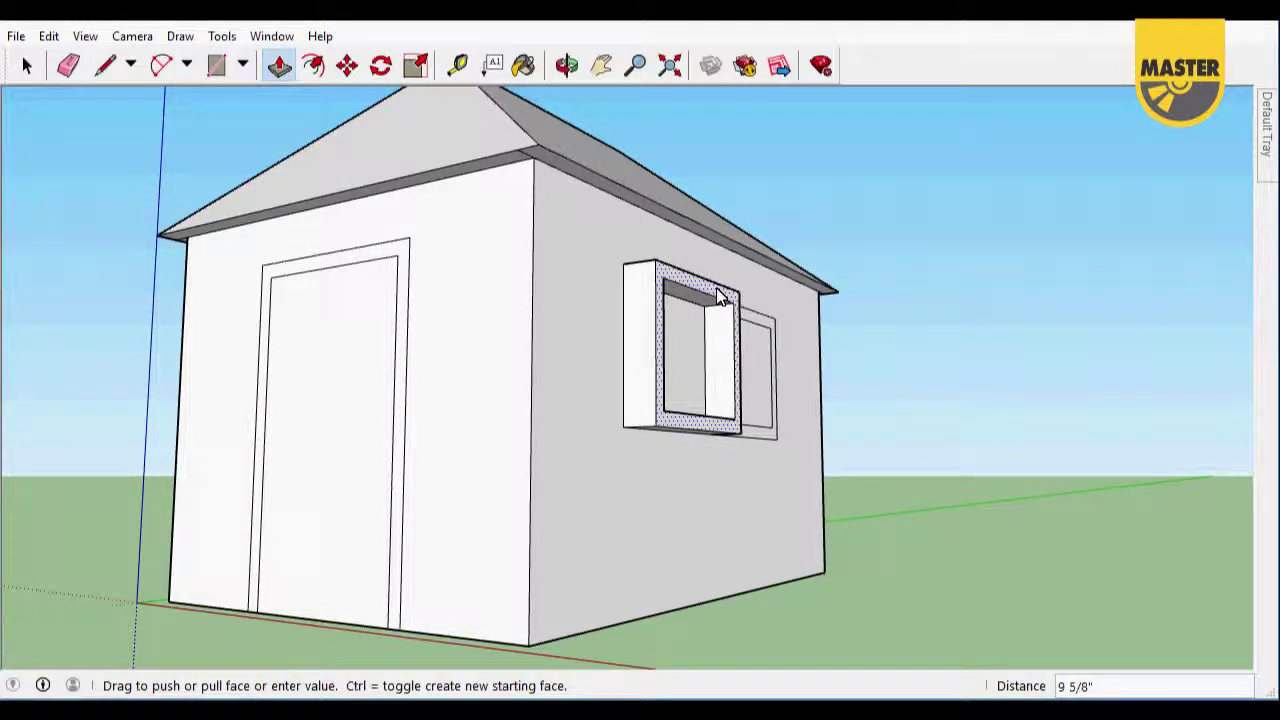
type("1")
key("Return")
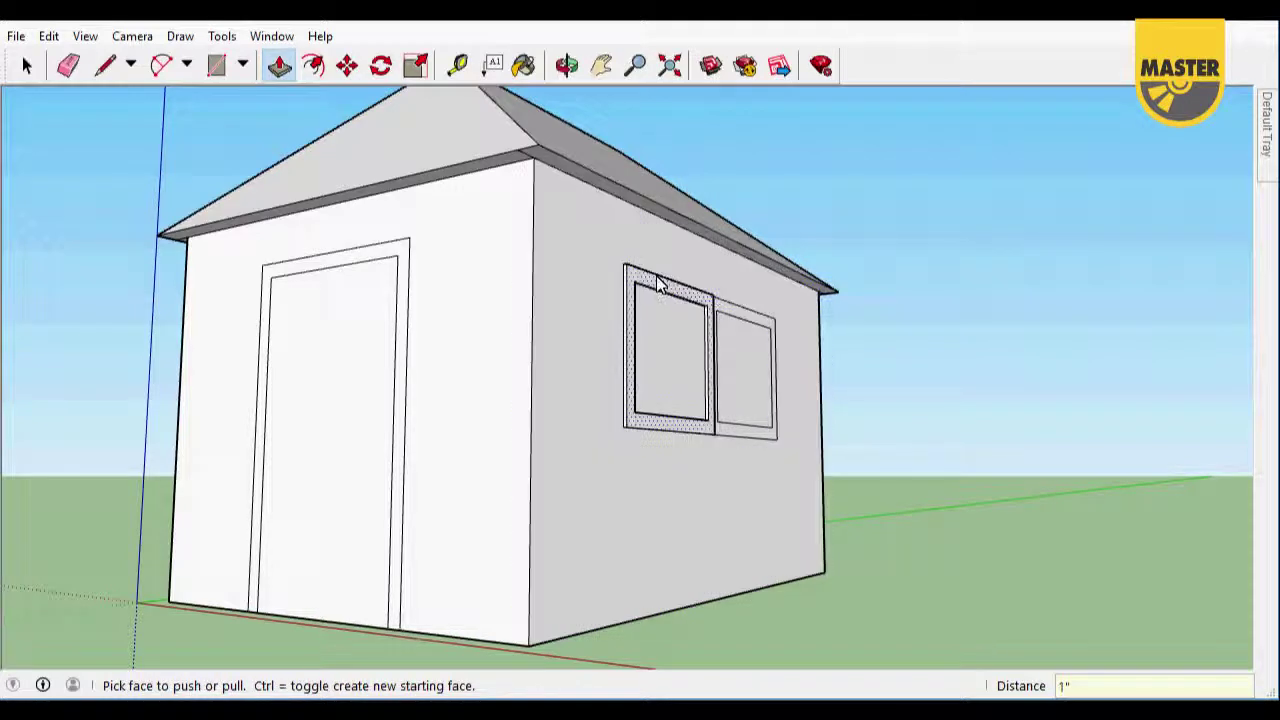
scroll(658, 285, "up", 2)
scroll(657, 281, "up", 2)
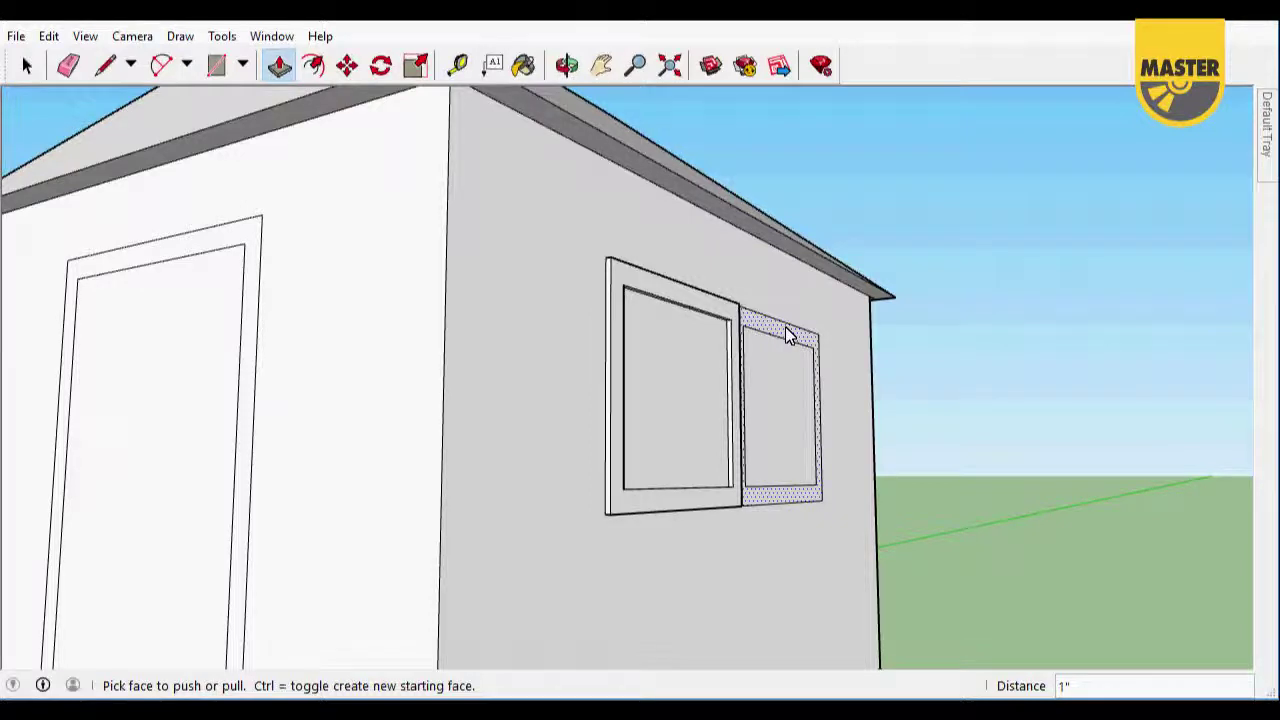
double_click(785, 328)
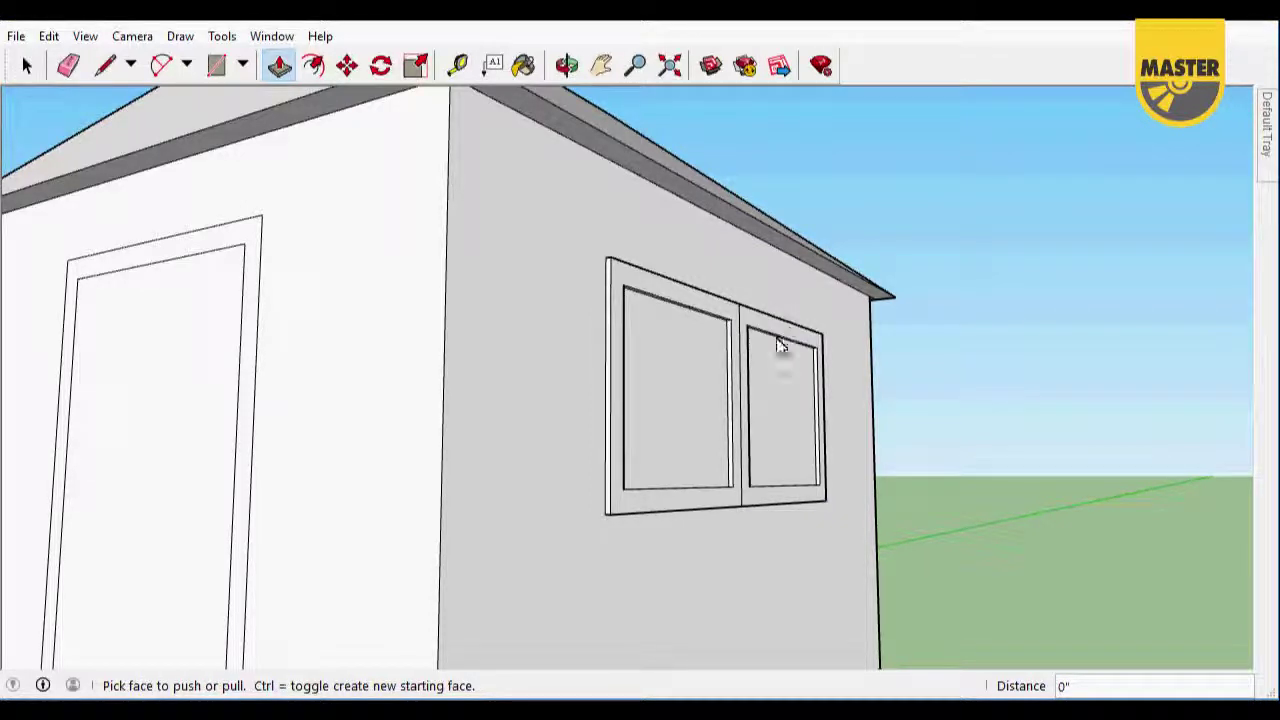
left_click(247, 232)
left_click(250, 240)
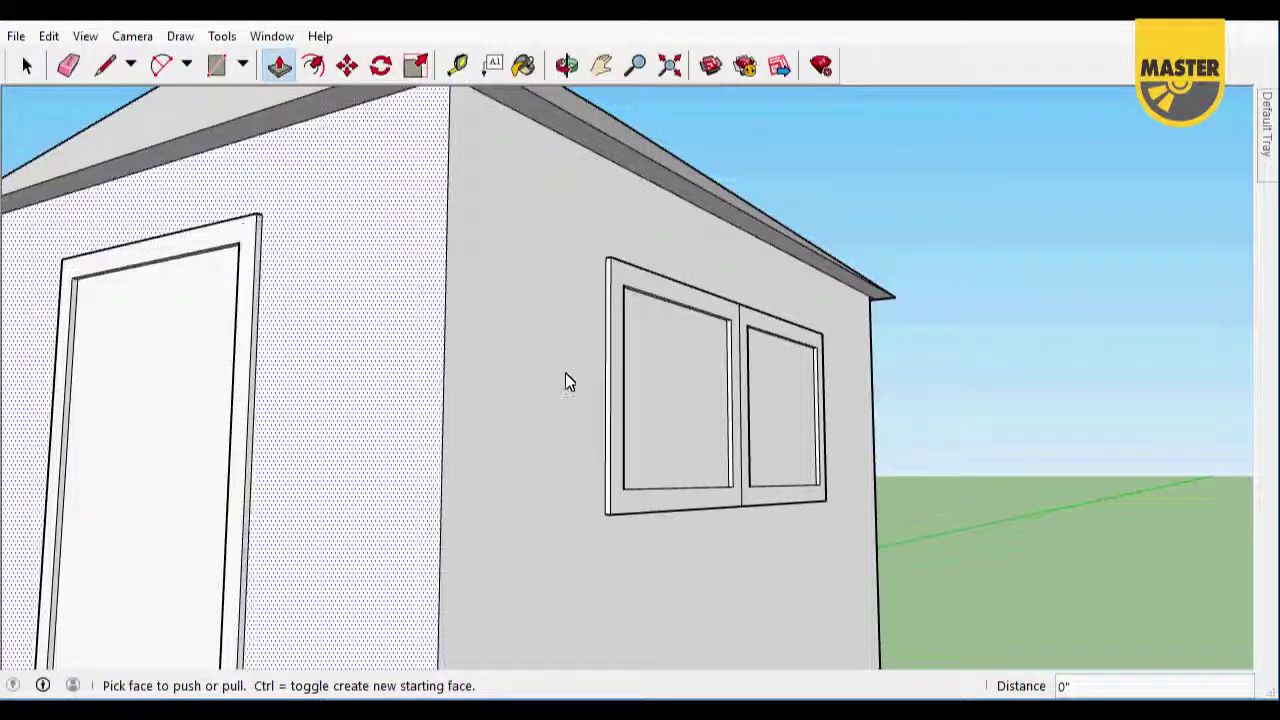
scroll(608, 383, "down", 3)
scroll(608, 383, "down", 1)
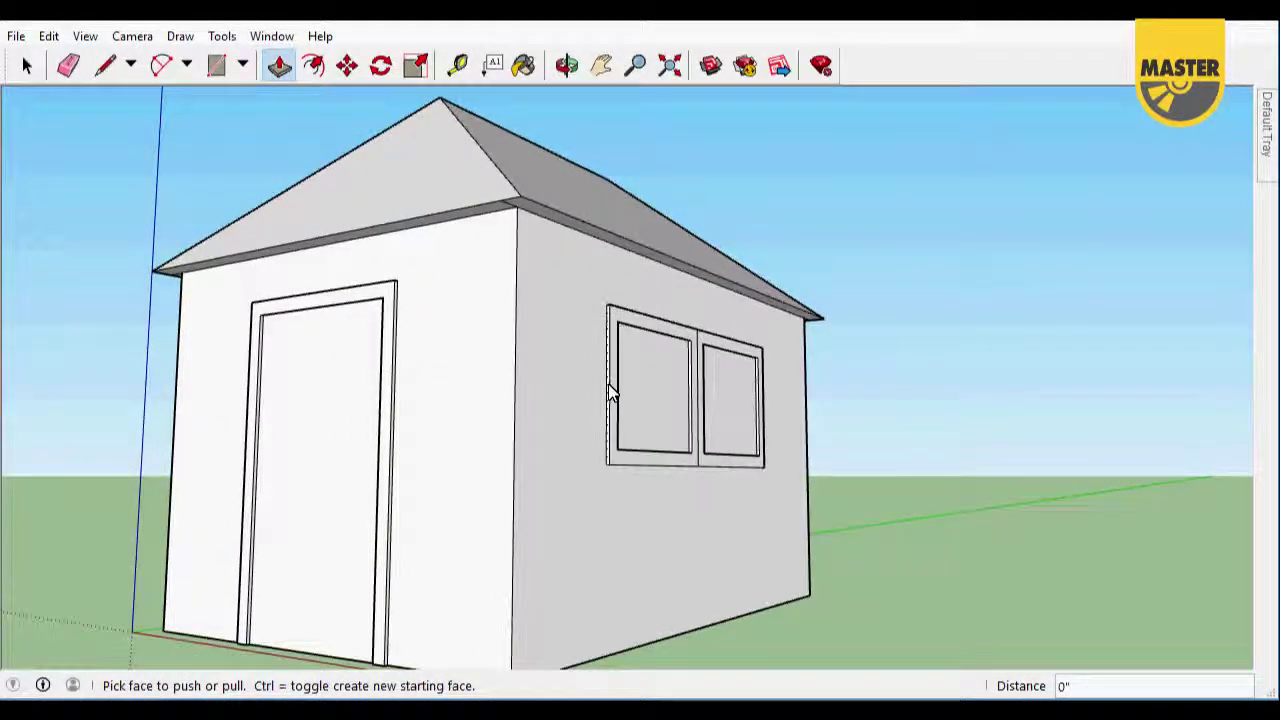
mouse_move(780, 386)
middle_mouse_down()
mouse_move(735, 415)
mouse_move(600, 423)
mouse_move(640, 437)
mouse_move(634, 474)
mouse_move(527, 493)
mouse_move(334, 437)
middle_mouse_up()
mouse_move(914, 466)
middle_mouse_down()
mouse_move(560, 466)
mouse_move(551, 491)
mouse_move(600, 503)
mouse_move(577, 534)
middle_mouse_up()
key("p")
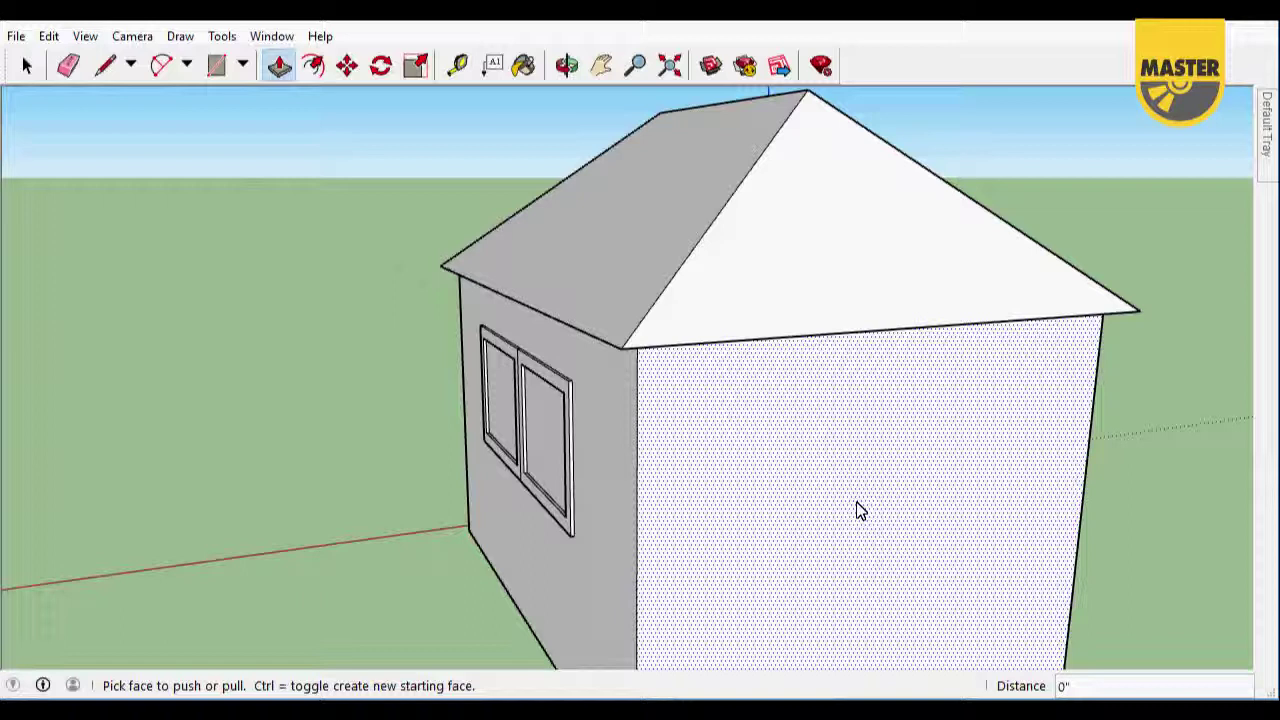
mouse_move(606, 477)
middle_mouse_down()
mouse_move(735, 480)
mouse_move(720, 506)
mouse_move(746, 503)
middle_mouse_up()
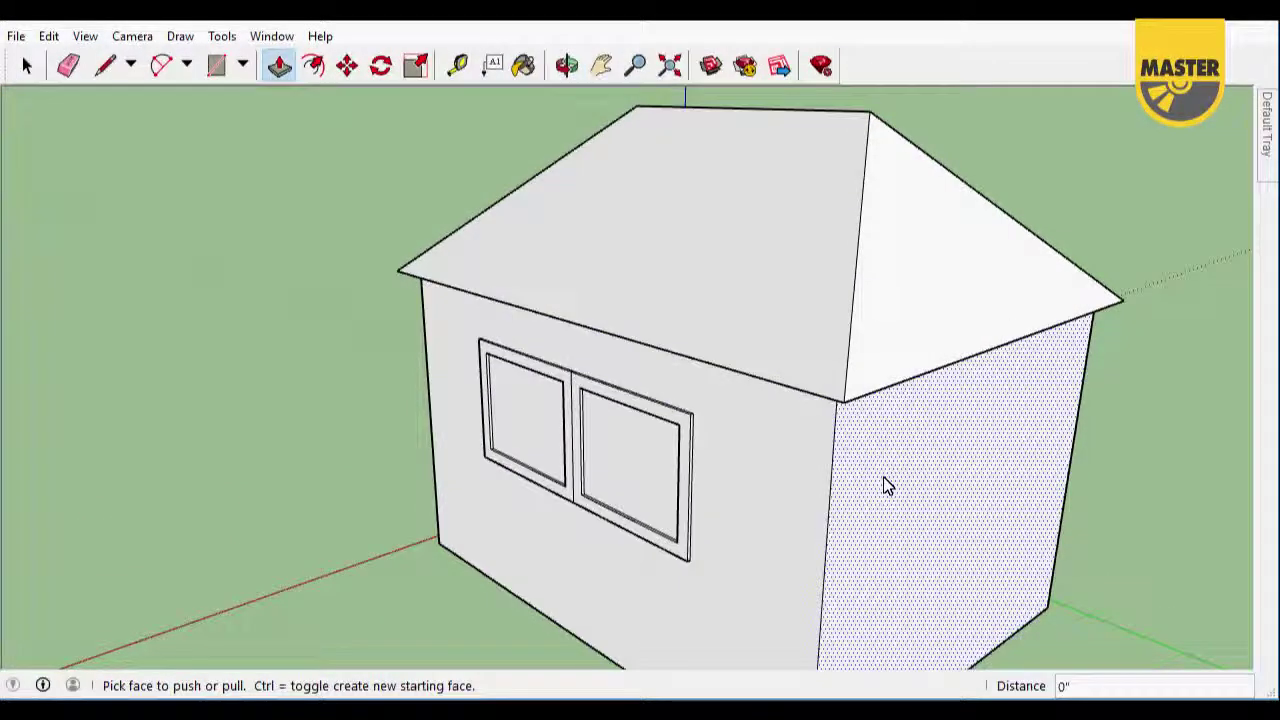